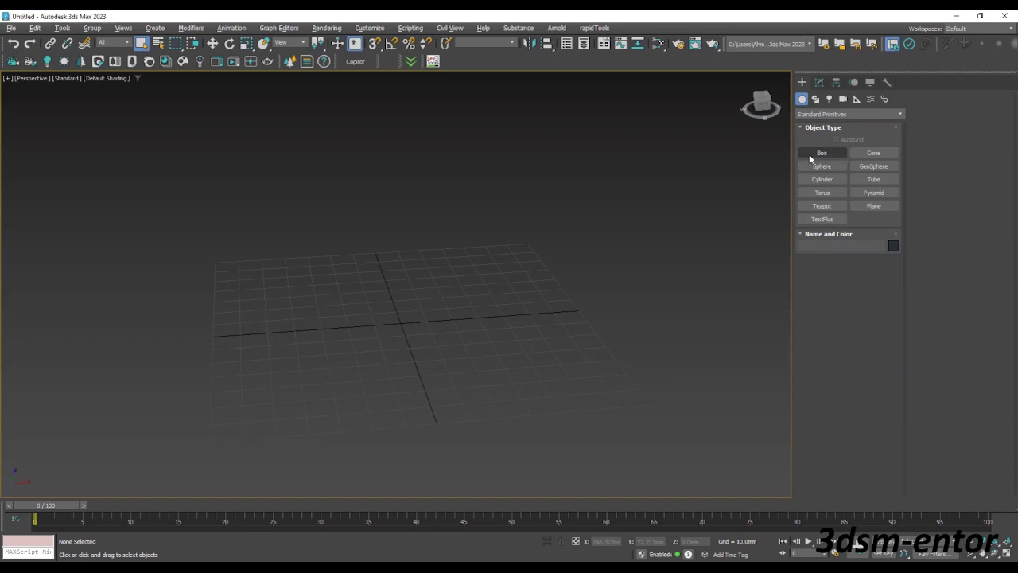
- Create a standard box with a base about 60 × 39 mm on the perspective grid and display it with edged faces
{"action": "left_click", "coordinate": [810, 155]}
{"action": "left_click_drag", "start_coordinate": [424, 299], "coordinate": [340, 390]}
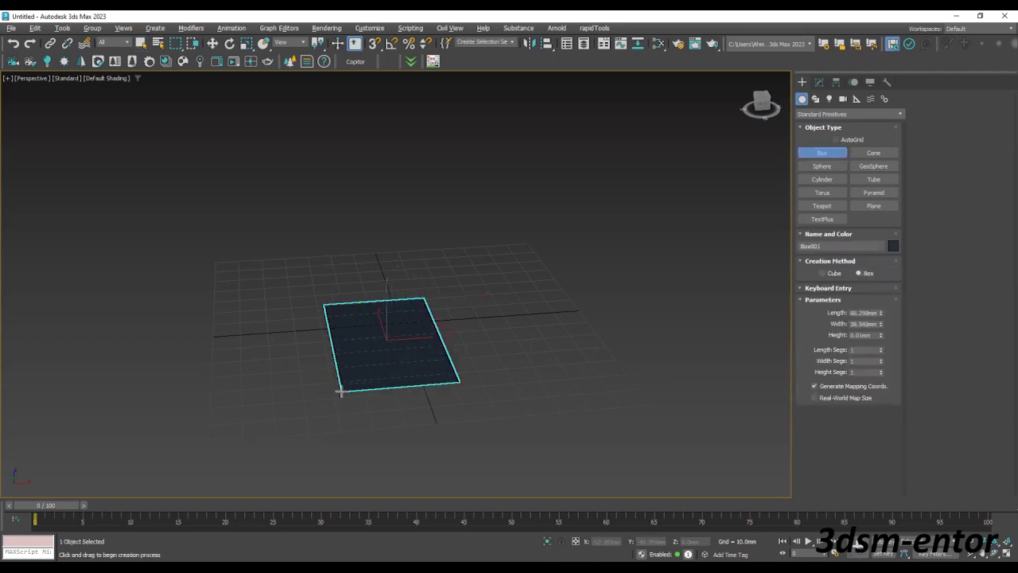
{"action": "left_click", "coordinate": [321, 273]}
{"action": "right_click", "coordinate": [335, 339]}
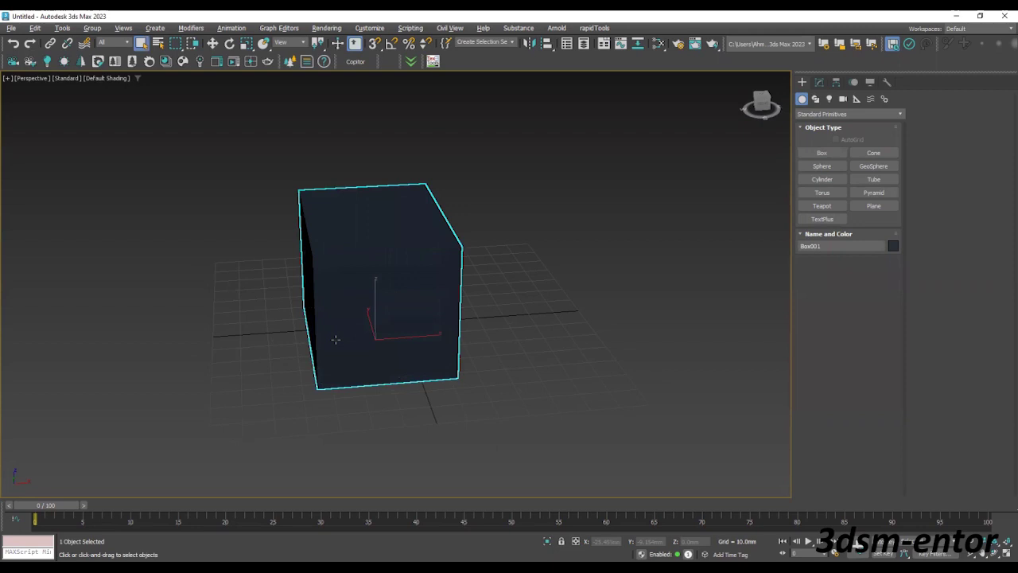
{"action": "key", "text": "F4"}
{"action": "mouse_move", "coordinate": [335, 340]}
{"action": "middle_mouse_down", "text": "alt"}
{"action": "mouse_move", "coordinate": [341, 364]}
{"action": "mouse_move", "coordinate": [371, 359]}
{"action": "mouse_move", "coordinate": [370, 343]}
{"action": "mouse_move", "coordinate": [362, 350]}
{"action": "mouse_move", "coordinate": [374, 342]}
{"action": "mouse_move", "coordinate": [378, 362]}
{"action": "mouse_move", "coordinate": [398, 364]}
{"action": "mouse_move", "coordinate": [286, 362]}
{"action": "middle_mouse_up", "text": "alt"}
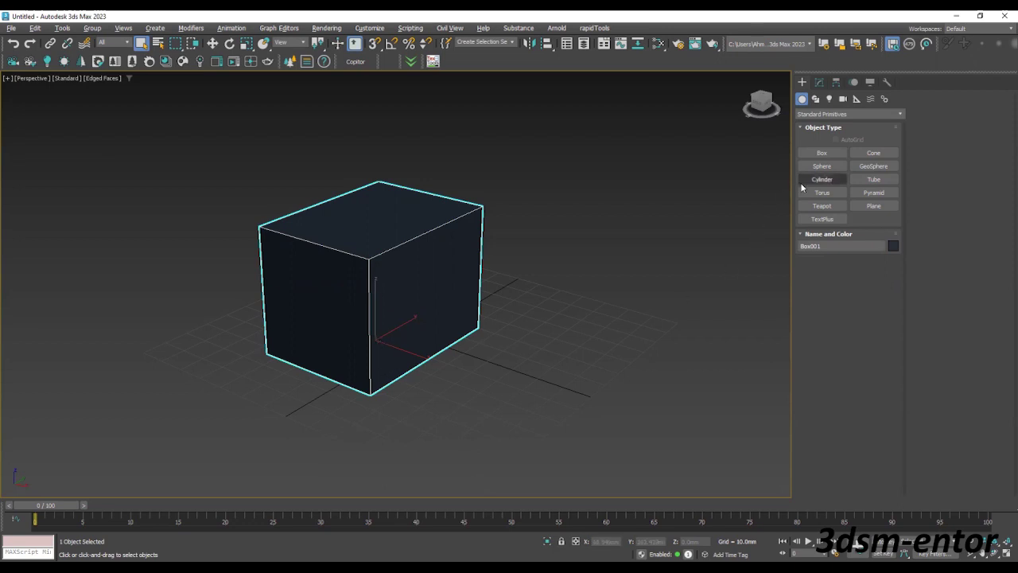
- Draw a small sphere on the grid beside the box
{"action": "middle_click_drag", "start_coordinate": [532, 318], "coordinate": [493, 319]}
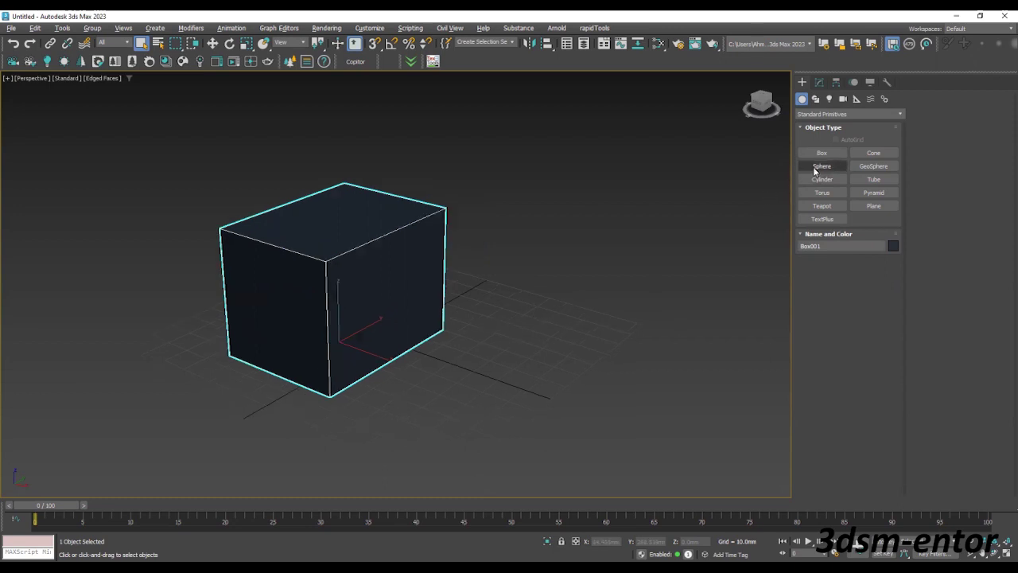
{"action": "left_click", "coordinate": [822, 166]}
{"action": "left_click_drag", "start_coordinate": [568, 296], "coordinate": [551, 310]}
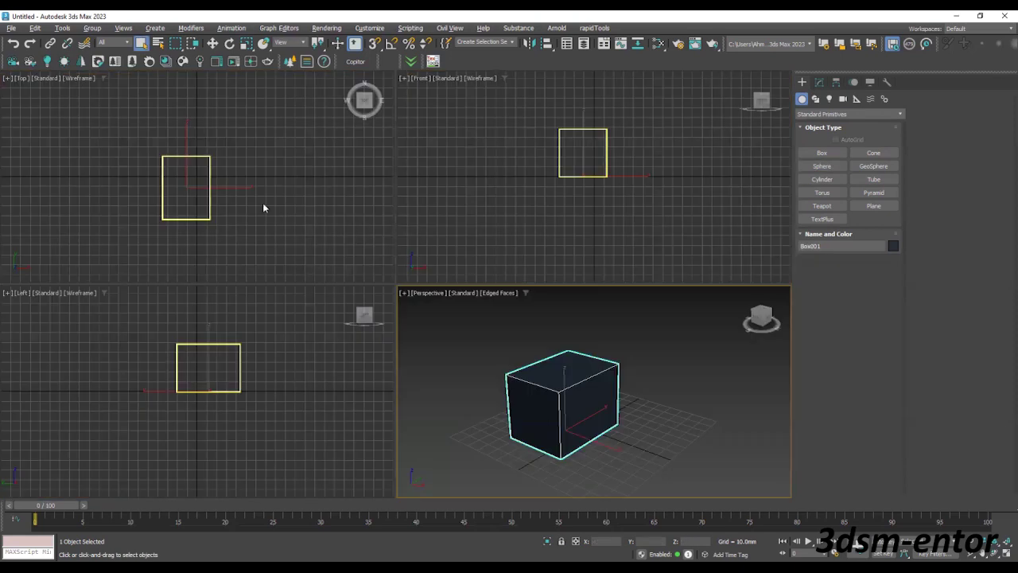
- In the maximized Top viewport, delete the existing box and draw a larger one centred on the origin
{"action": "right_click", "coordinate": [264, 216]}
{"action": "key", "text": "alt+w"}
{"action": "middle_click_drag", "start_coordinate": [370, 261], "coordinate": [280, 254]}
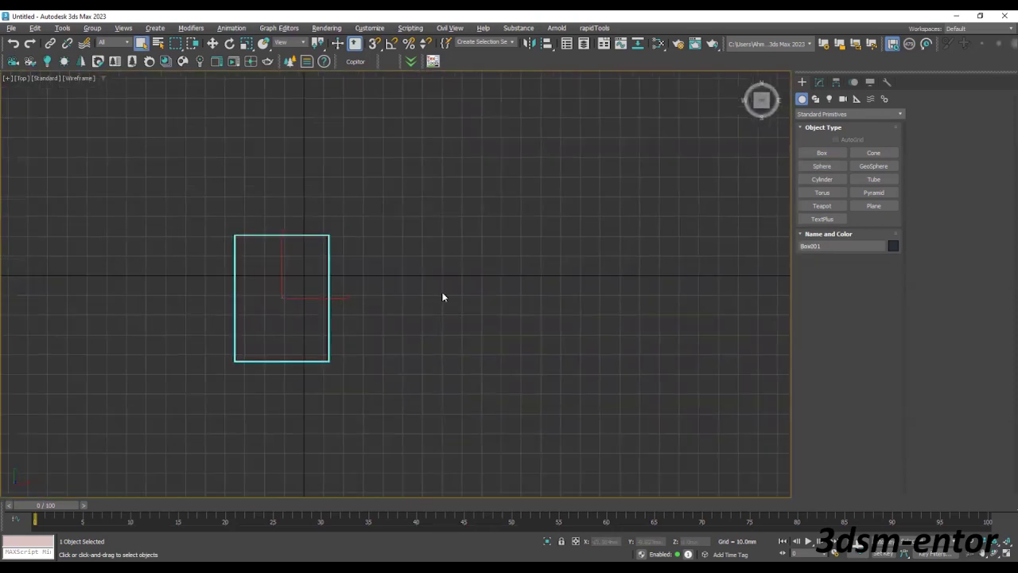
{"action": "key", "text": "Delete"}
{"action": "left_click", "coordinate": [821, 152]}
{"action": "left_click_drag", "start_coordinate": [367, 185], "coordinate": [240, 367]}
{"action": "left_click", "coordinate": [238, 365]}
{"action": "right_click", "coordinate": [225, 321]}
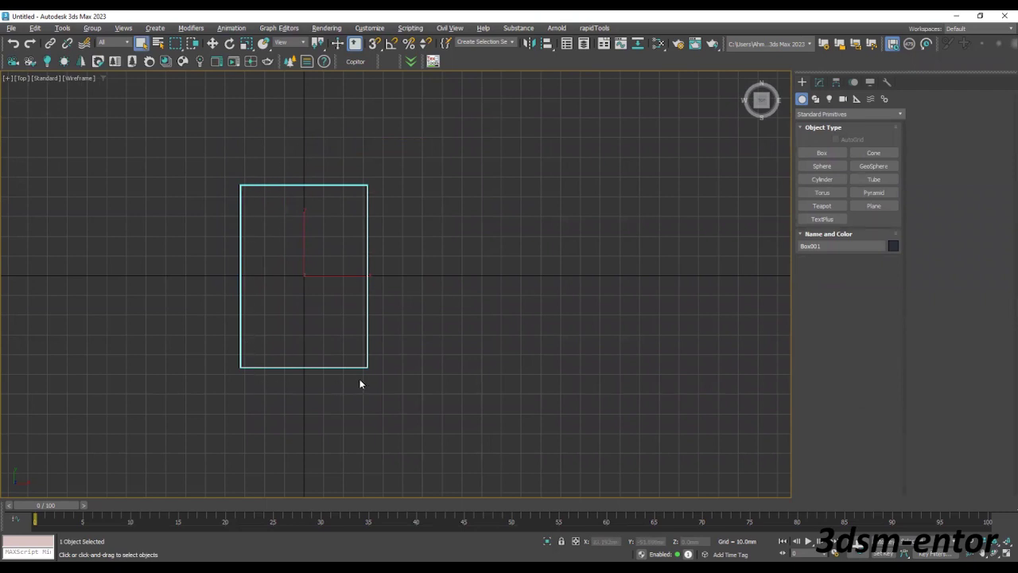
- In the maximized Front viewport, create a second box about 43 mm wide and 26 mm long, beside the first at the grid's base line
{"action": "key", "text": "alt+w"}
{"action": "middle_click", "coordinate": [621, 213]}
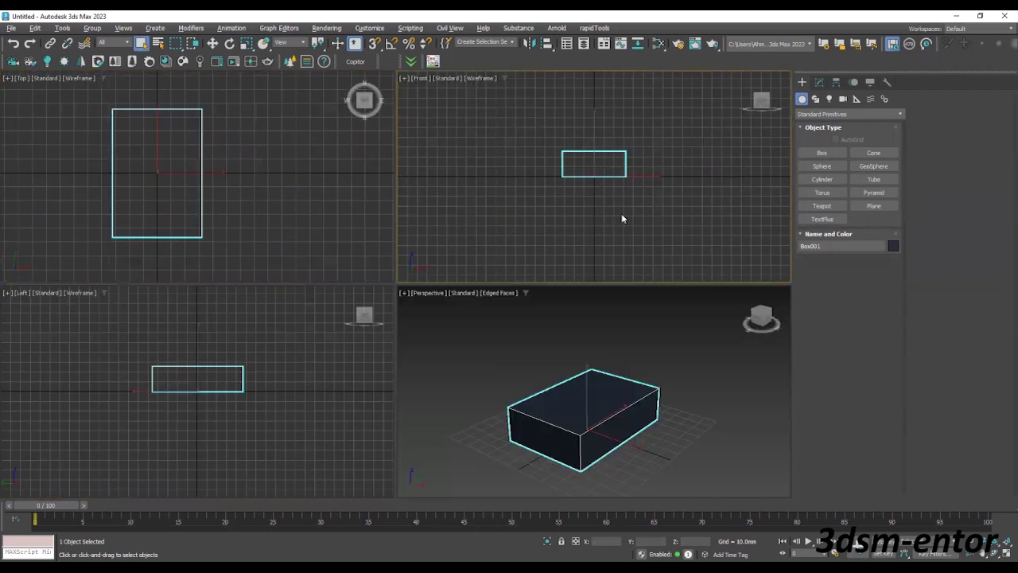
{"action": "key", "text": "alt+w"}
{"action": "middle_click_drag", "start_coordinate": [552, 242], "coordinate": [498, 301]}
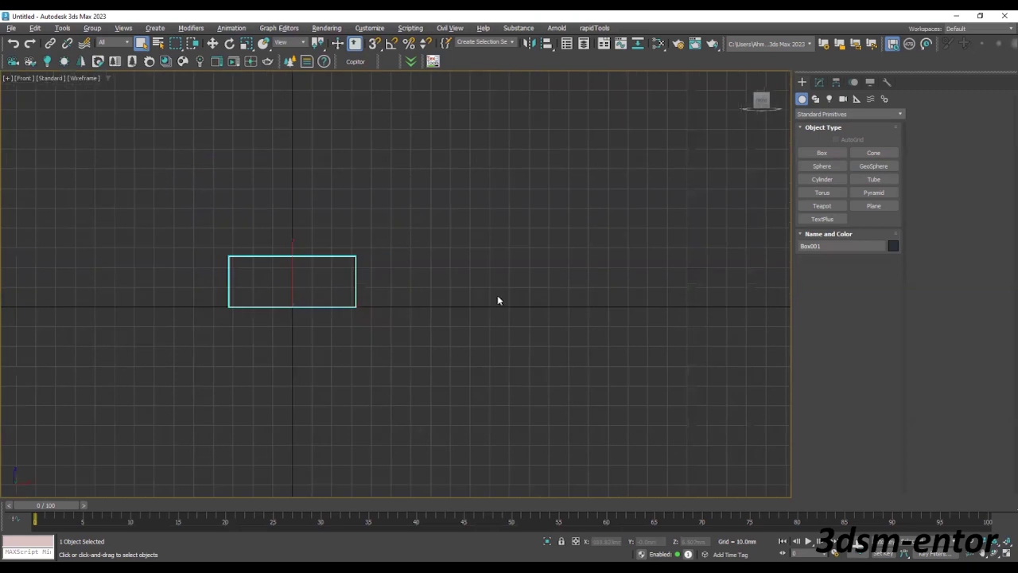
{"action": "left_click", "coordinate": [823, 154]}
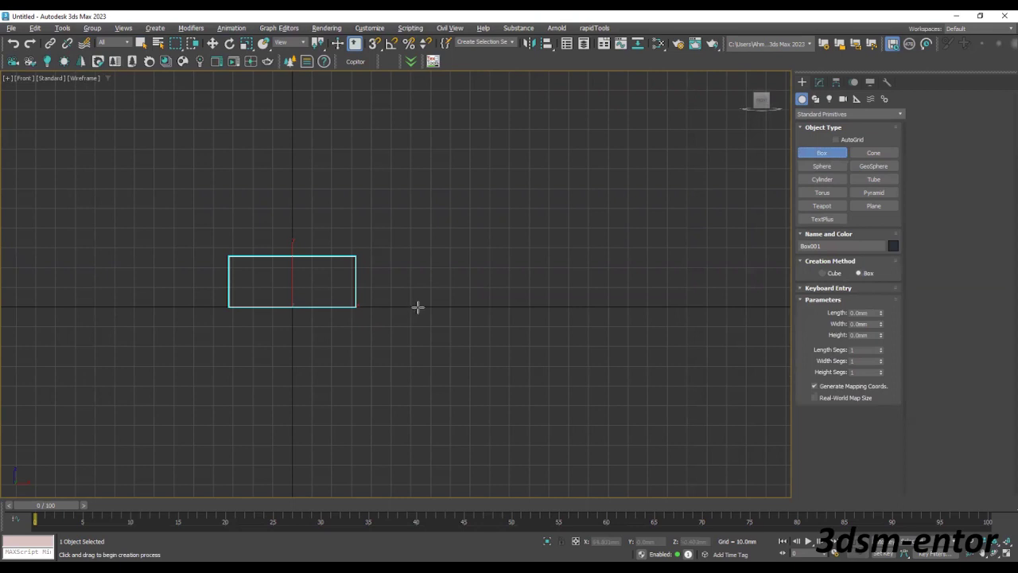
{"action": "left_click_drag", "start_coordinate": [417, 306], "coordinate": [505, 255]}
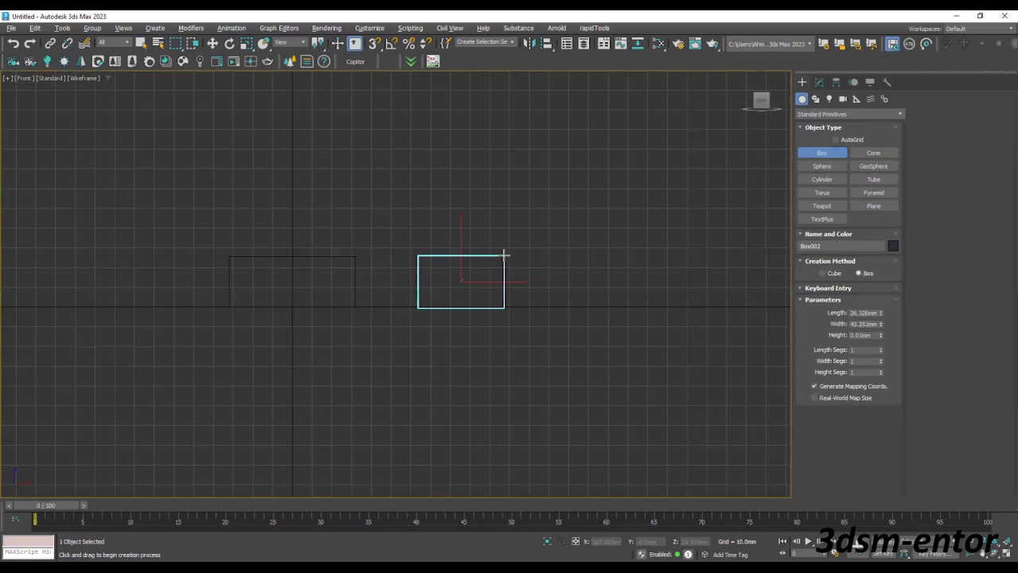
{"action": "right_click", "coordinate": [408, 217]}
- Compare the pivot positions of the two boxes in the Front view, then view both in the maximized Perspective viewport
{"action": "scroll", "coordinate": [453, 342], "scroll_direction": "up", "scroll_amount": 2}
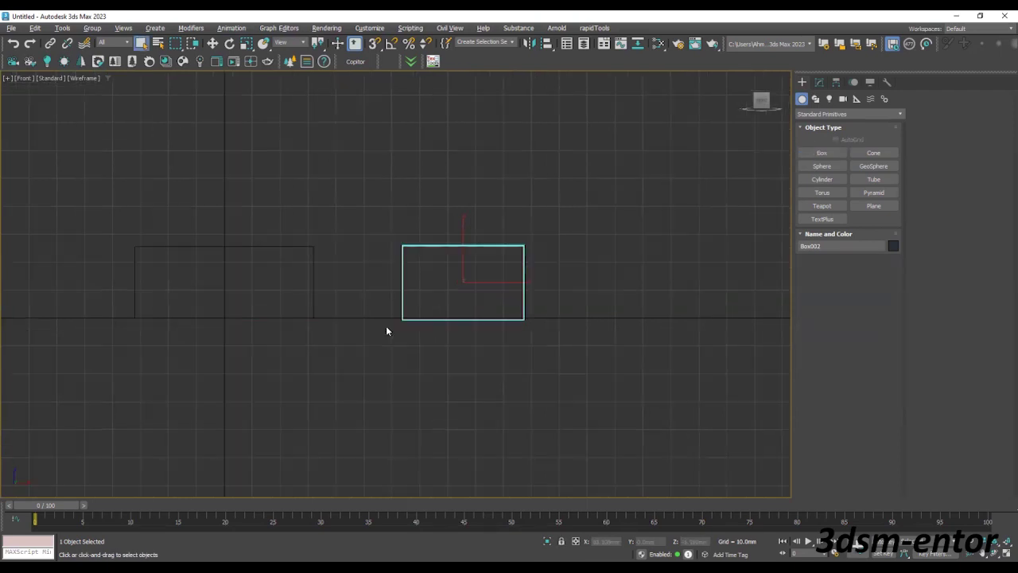
{"action": "left_click", "coordinate": [311, 285]}
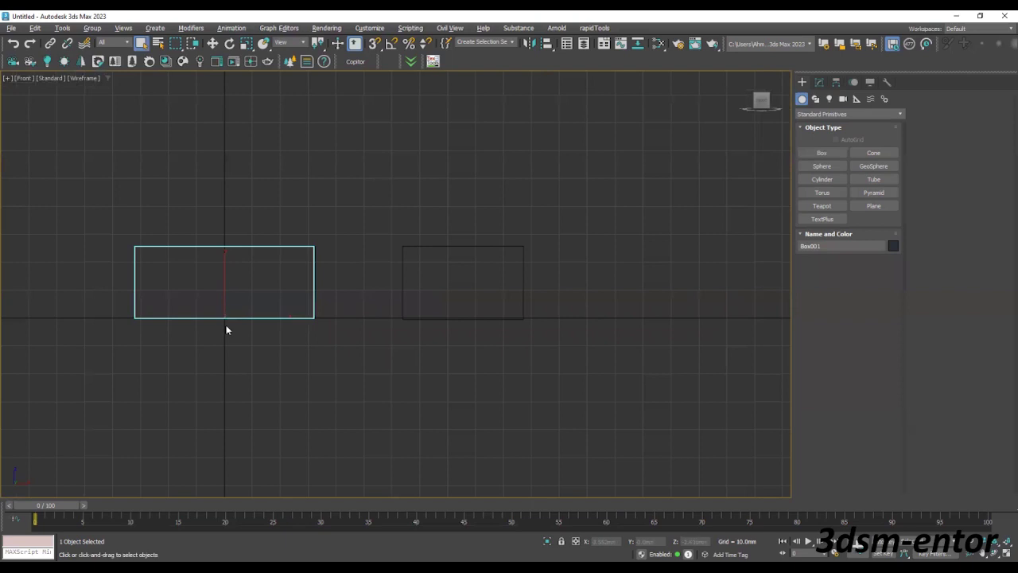
{"action": "left_click", "coordinate": [401, 282]}
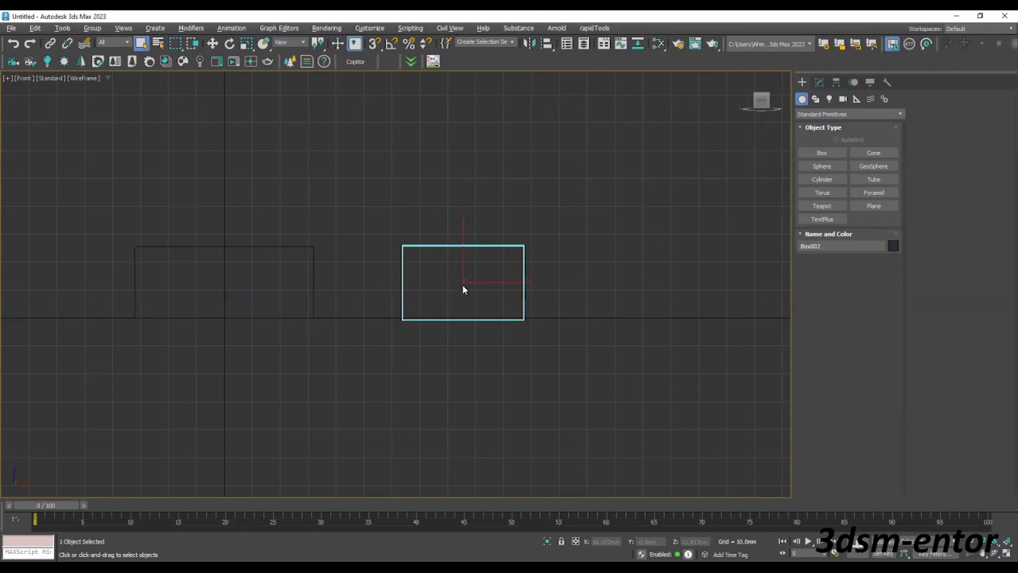
{"action": "key", "text": "alt+w"}
{"action": "left_click", "coordinate": [495, 330]}
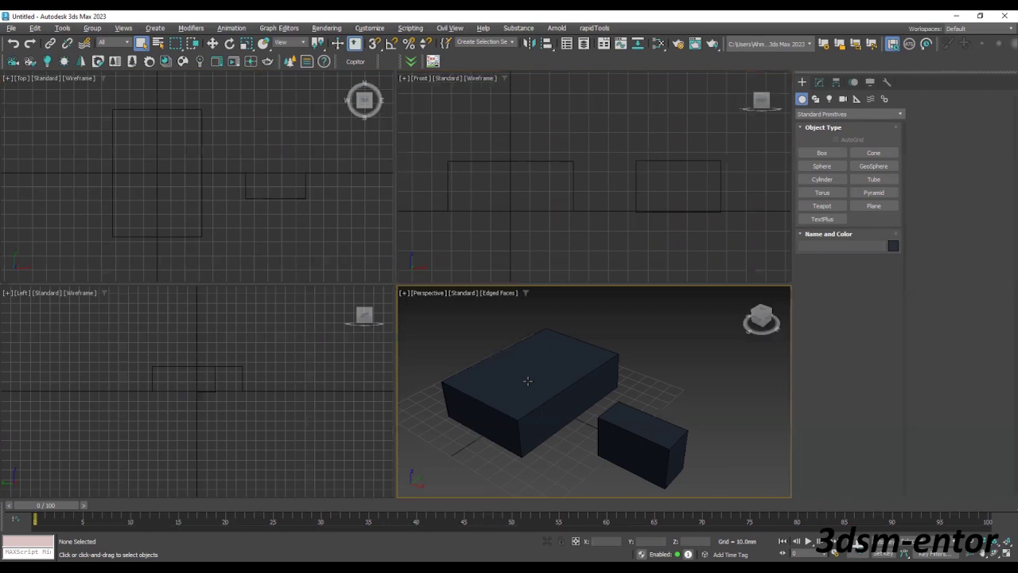
{"action": "key", "text": "alt+w"}
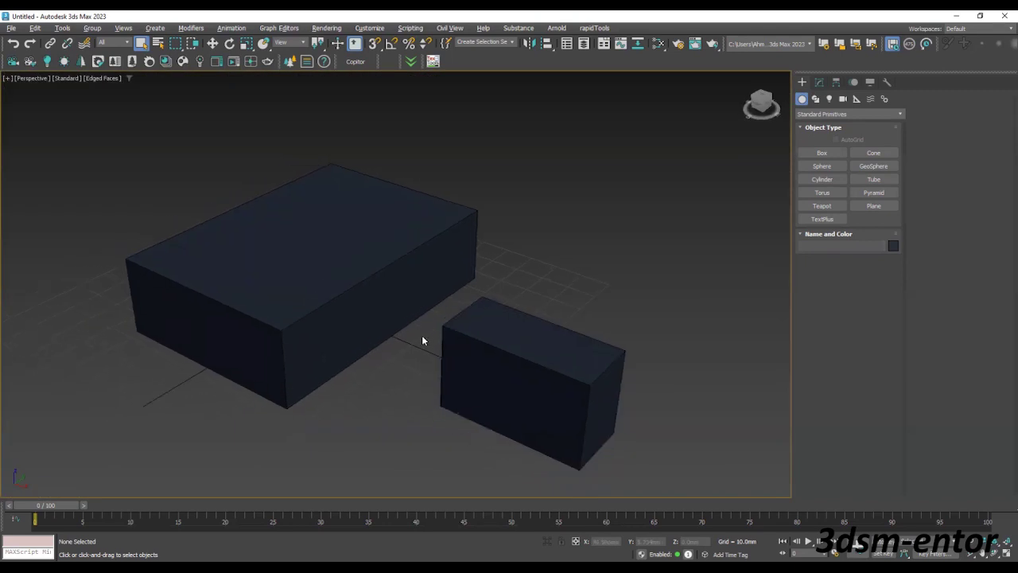
- Inspect both boxes in the maximized Top viewport and return to the maximized Perspective viewport
{"action": "key", "text": "alt+w"}
{"action": "left_click", "coordinate": [340, 277]}
{"action": "key", "text": "w"}
{"action": "key", "text": "alt+w"}
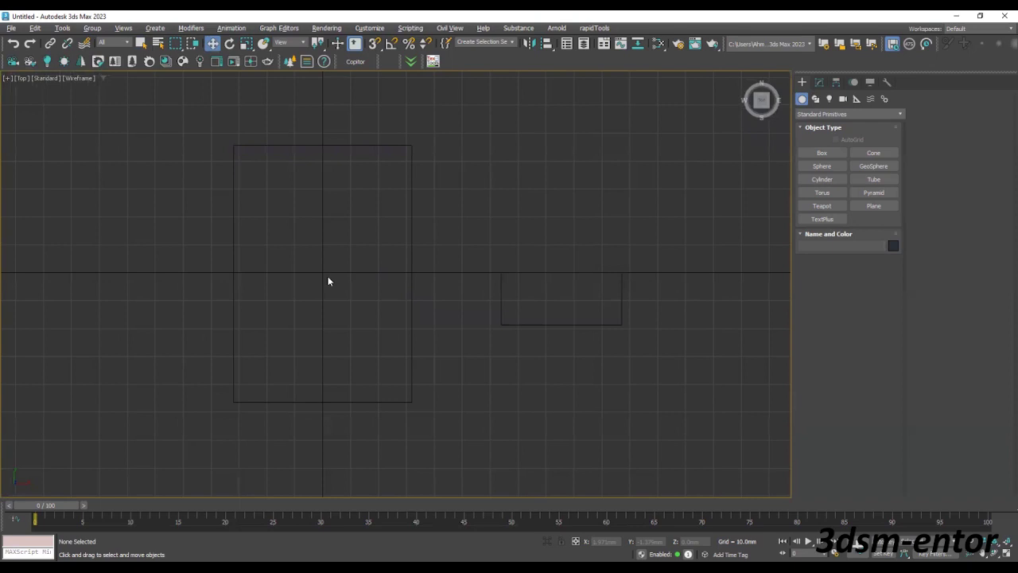
{"action": "key", "text": "alt+w"}
{"action": "left_click", "coordinate": [556, 409]}
{"action": "key", "text": "alt+w"}
{"action": "left_click", "coordinate": [564, 407]}
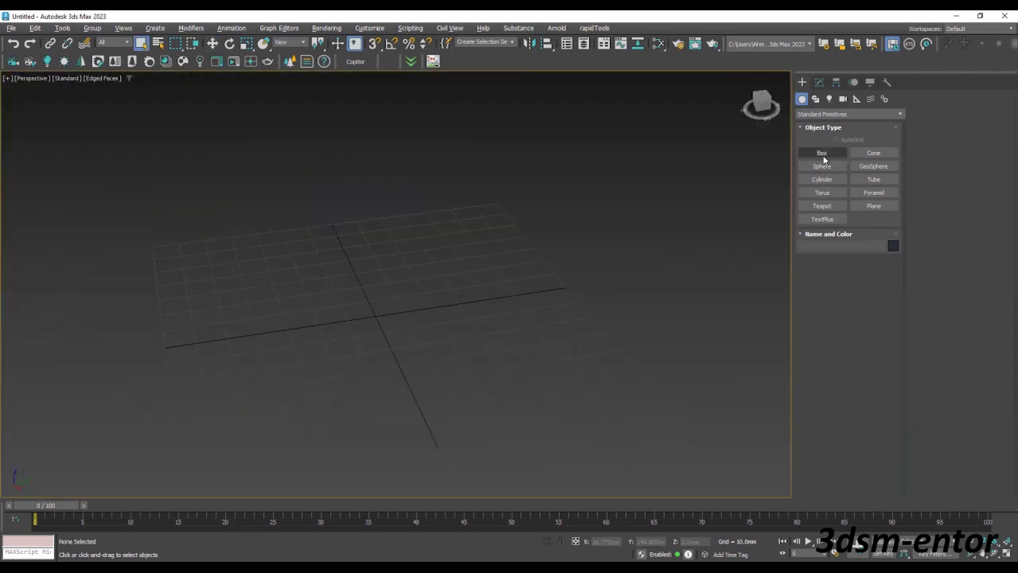
- Create a new box with a base about 62 × 74 mm around the origin in the Perspective viewport
{"action": "left_click", "coordinate": [823, 154]}
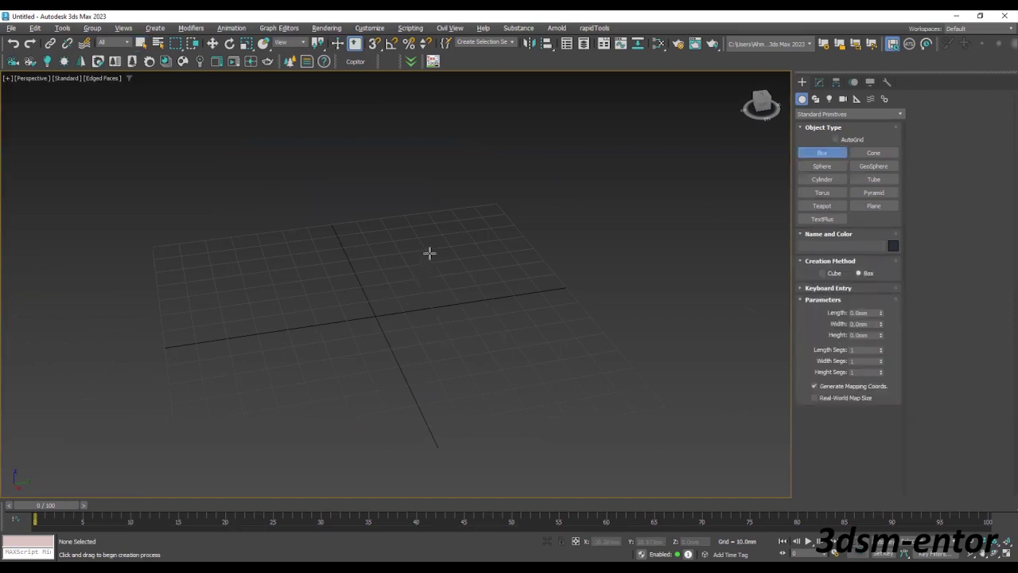
{"action": "left_click_drag", "start_coordinate": [430, 254], "coordinate": [304, 395]}
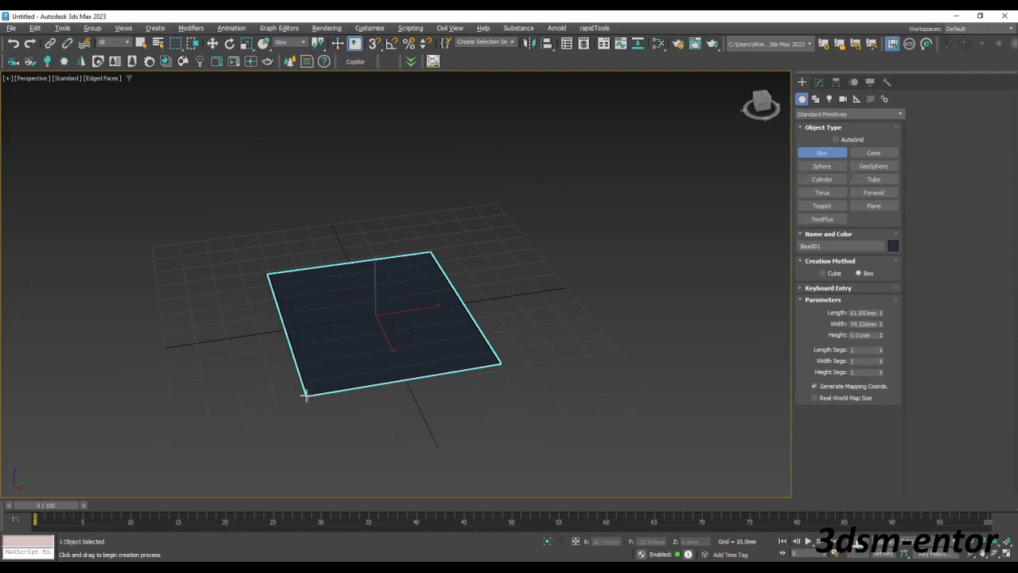
{"action": "left_click", "coordinate": [307, 305]}
{"action": "right_click", "coordinate": [309, 309]}
{"action": "key", "text": "z"}
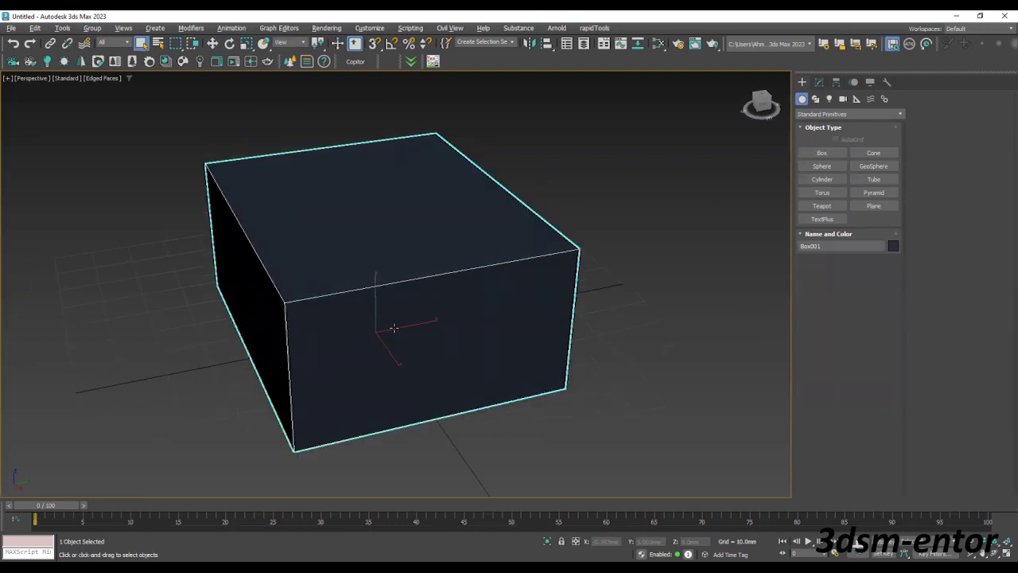
{"action": "scroll", "coordinate": [373, 344], "scroll_direction": "down", "scroll_amount": 3}
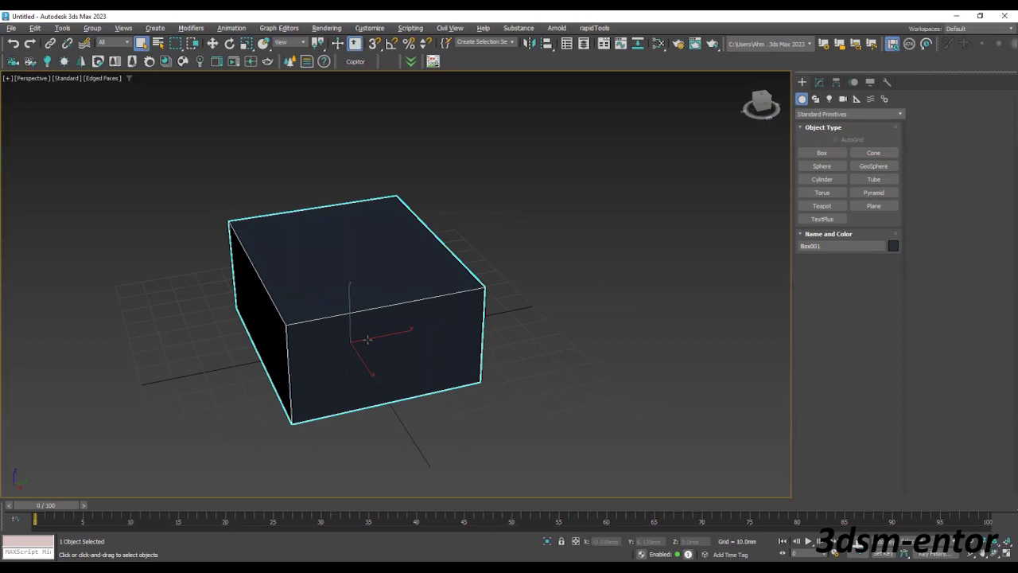
- Move the box along Y to about 60 mm, along X to about -5 mm, and freely in the XY plane back toward the origin
{"action": "key", "text": "w"}
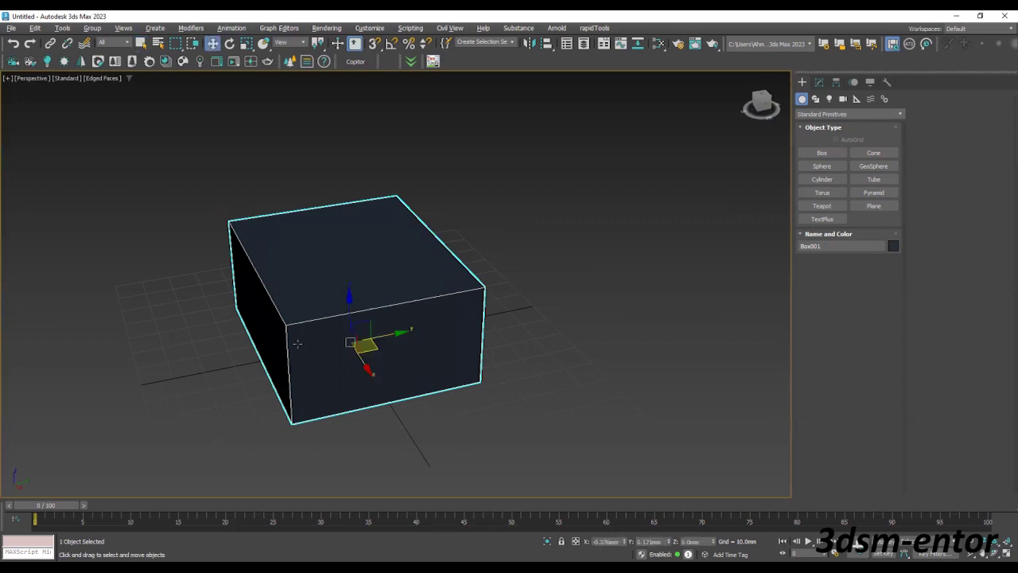
{"action": "key", "text": "q"}
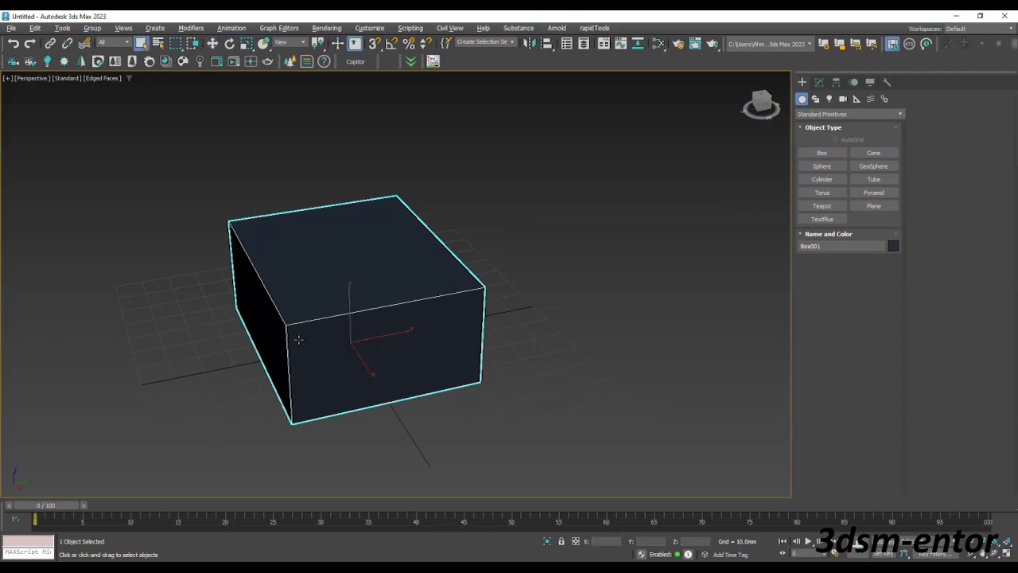
{"action": "left_click", "coordinate": [213, 45]}
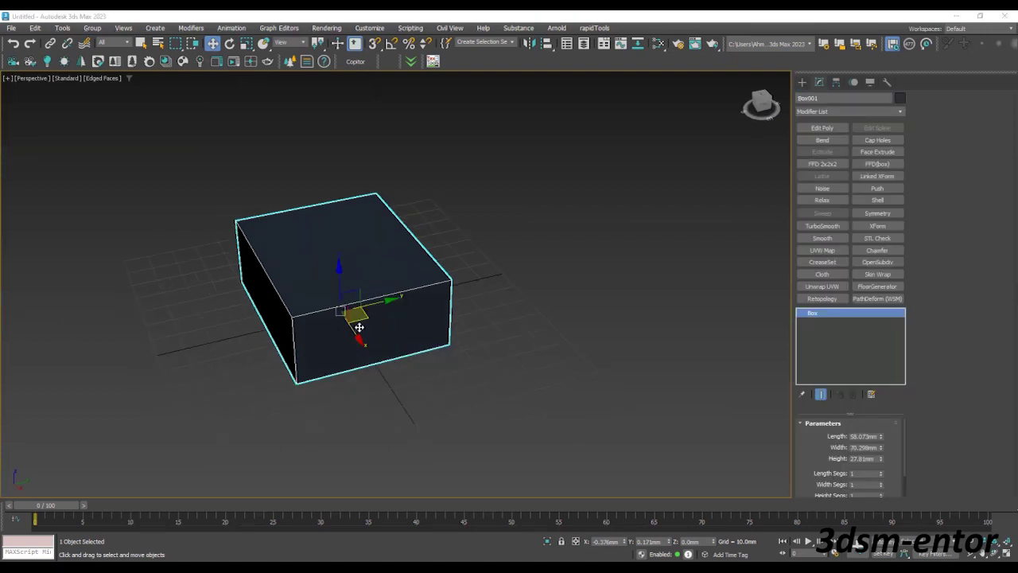
{"action": "left_click", "coordinate": [423, 377]}
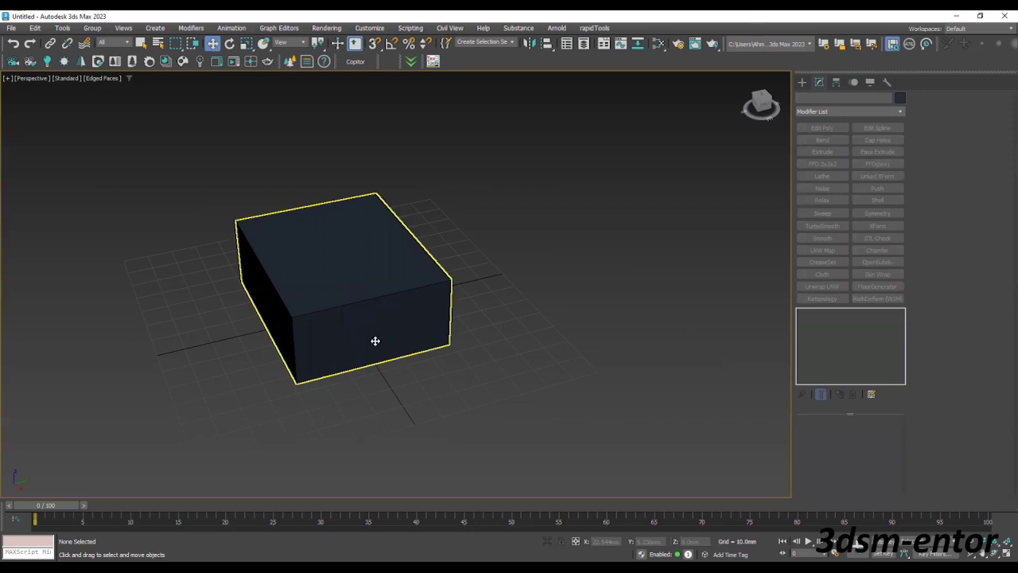
{"action": "left_click", "coordinate": [374, 340]}
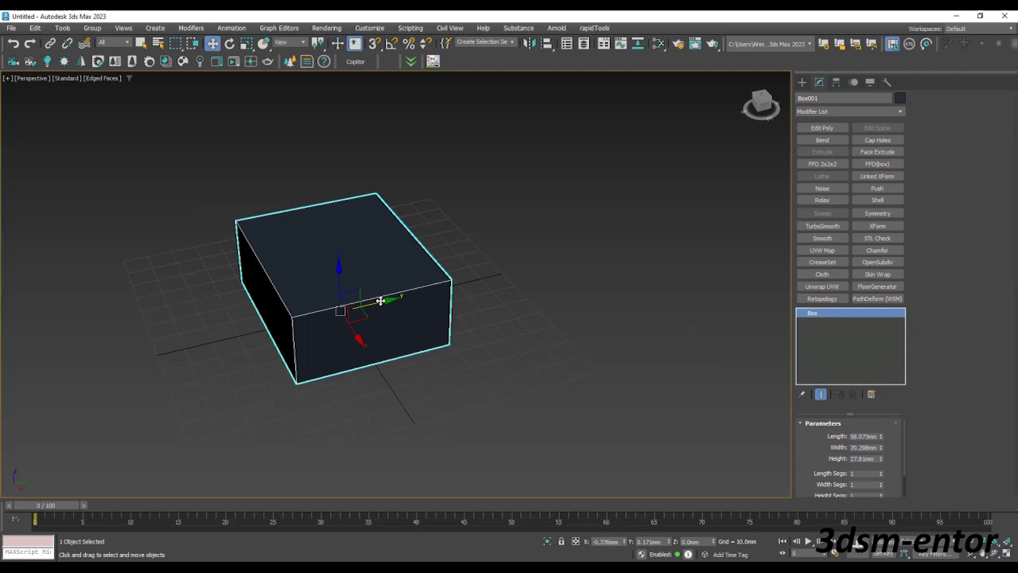
{"action": "left_click_drag", "start_coordinate": [380, 301], "coordinate": [519, 269]}
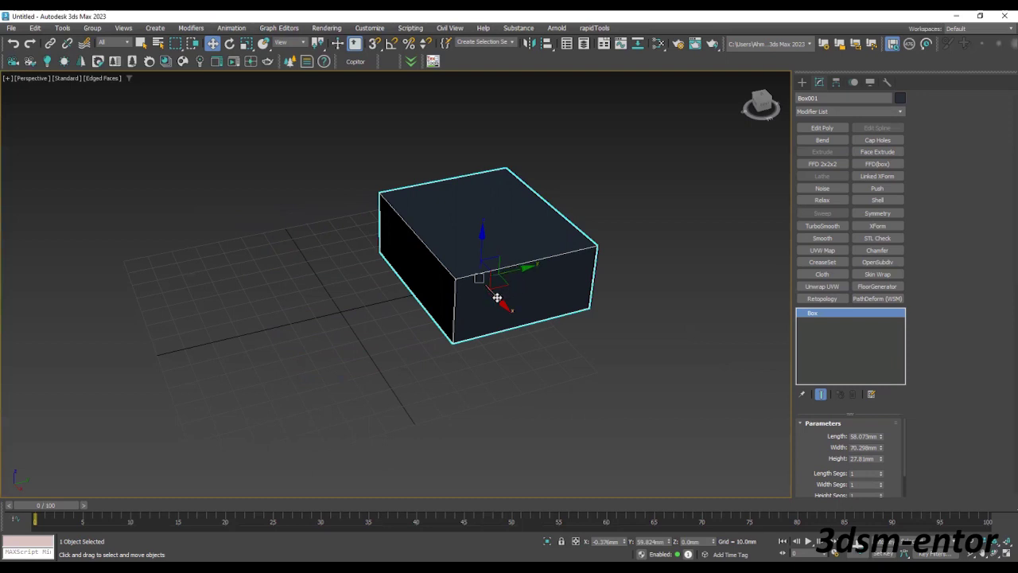
{"action": "left_click_drag", "start_coordinate": [497, 297], "coordinate": [475, 296]}
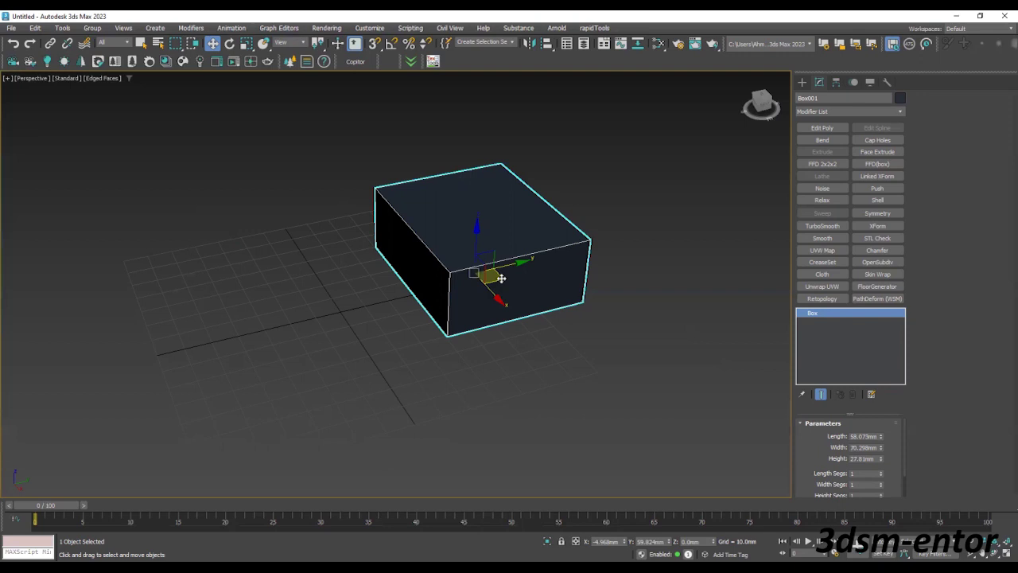
{"action": "left_click_drag", "start_coordinate": [501, 277], "coordinate": [334, 275]}
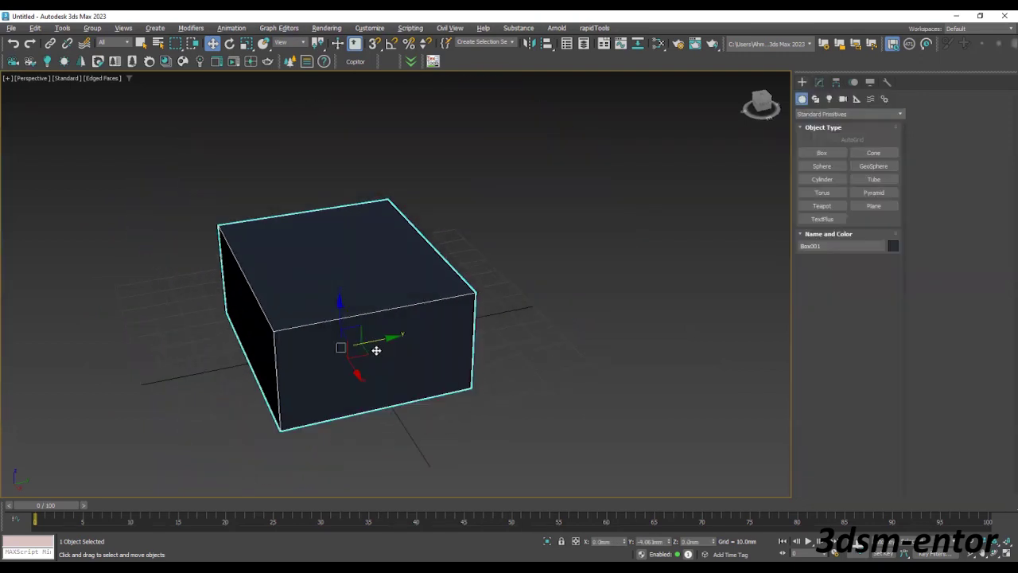